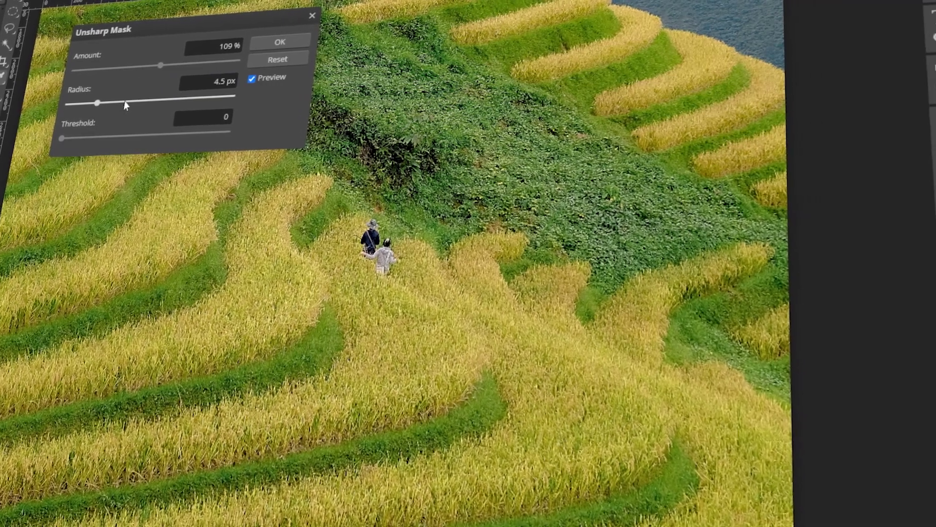
Dismiss the rice-terrace Unsharp Mask preview, leaving Photopea on its home screen.
click(126, 103)
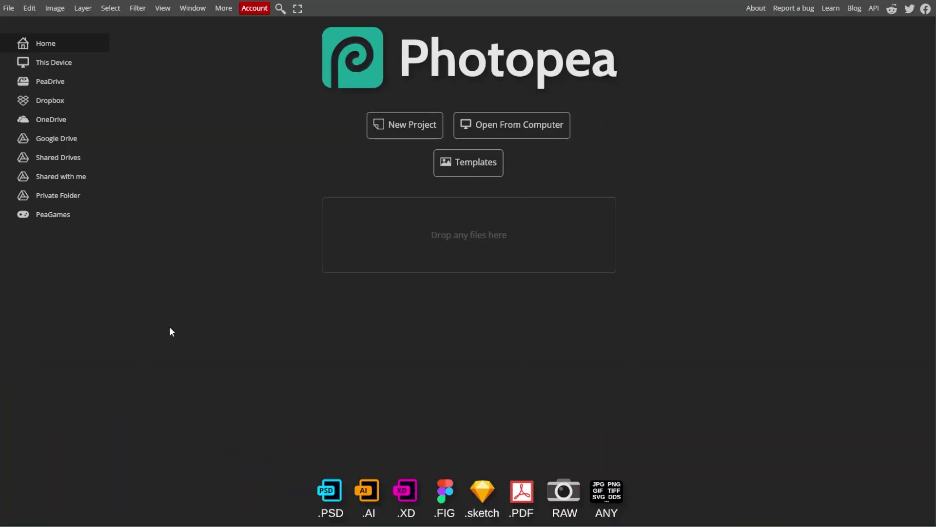
Open the rice-terrace photo and zoom in on the two walking figures.
click(9, 8)
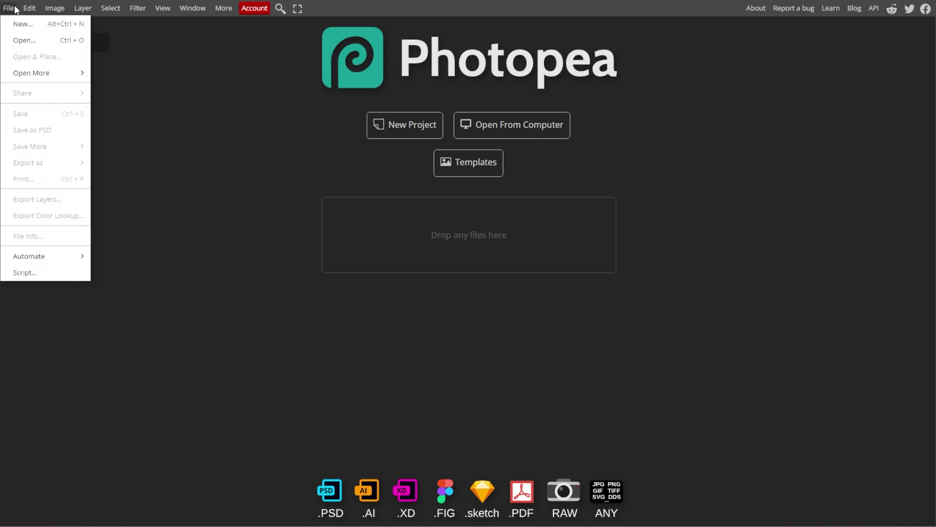
click(22, 41)
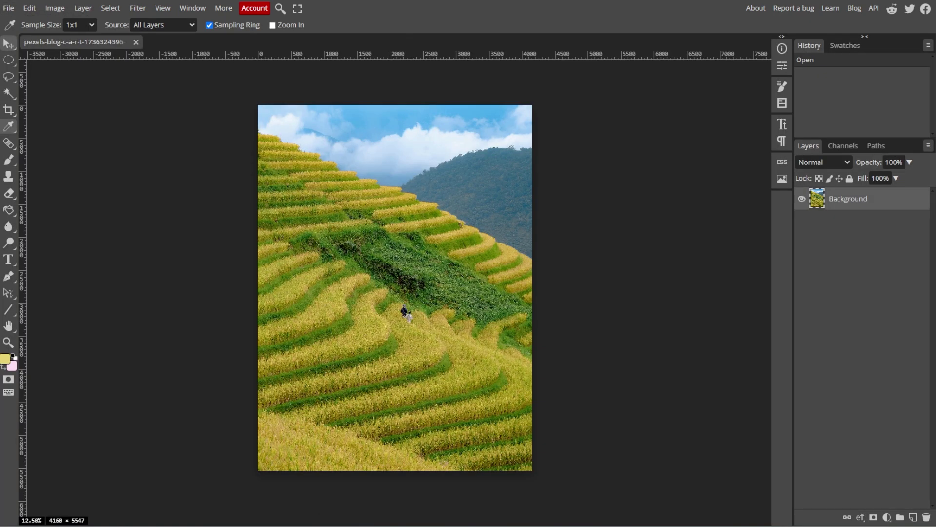
scroll(444, 368, left, 1)
scroll(452, 364, left, 1)
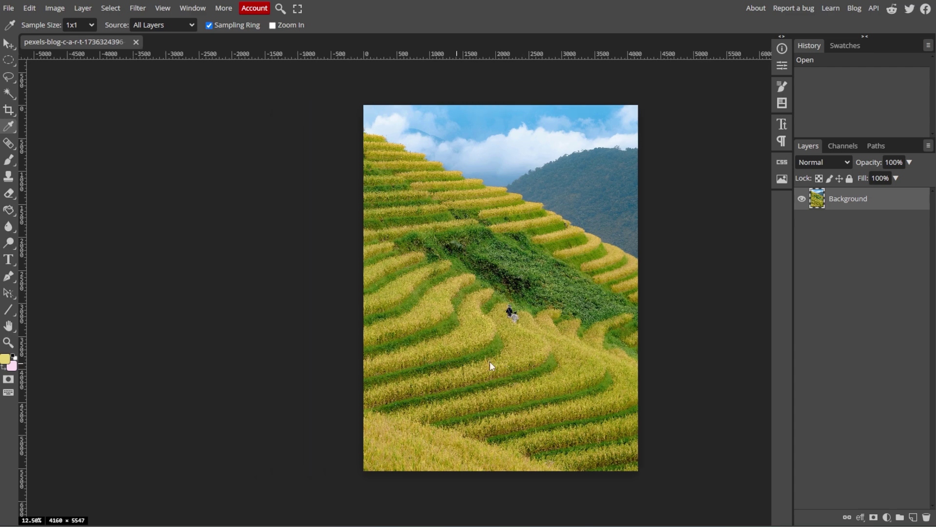
scroll(639, 337, up, 2)
scroll(487, 326, up, 1)
scroll(390, 308, up, 1)
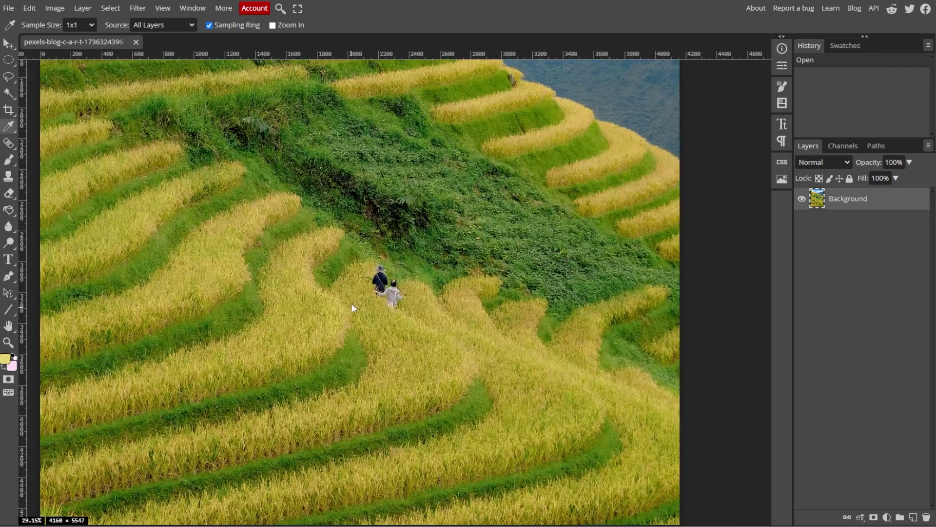
scroll(361, 299, up, 1)
scroll(362, 300, down, 1)
right_click(843, 204)
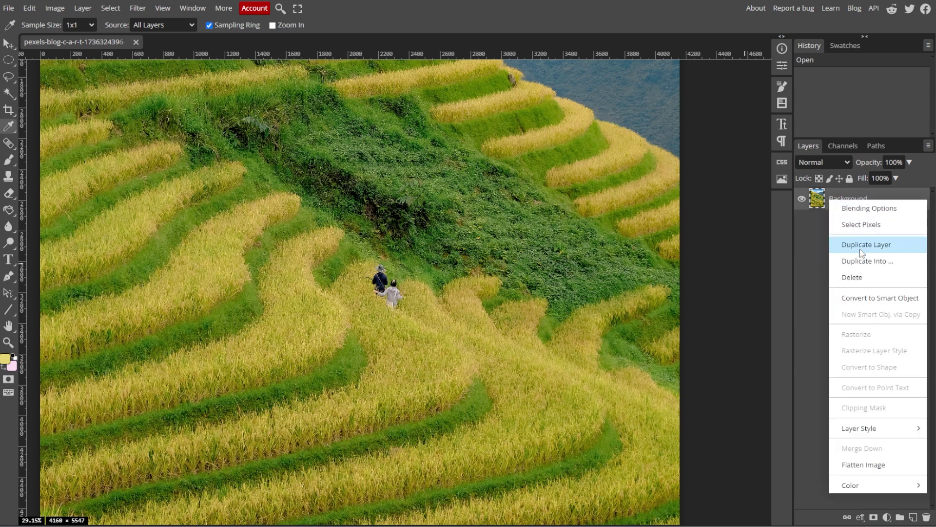
Duplicate the Background into Layer 1 and hide the original Background layer.
click(892, 247)
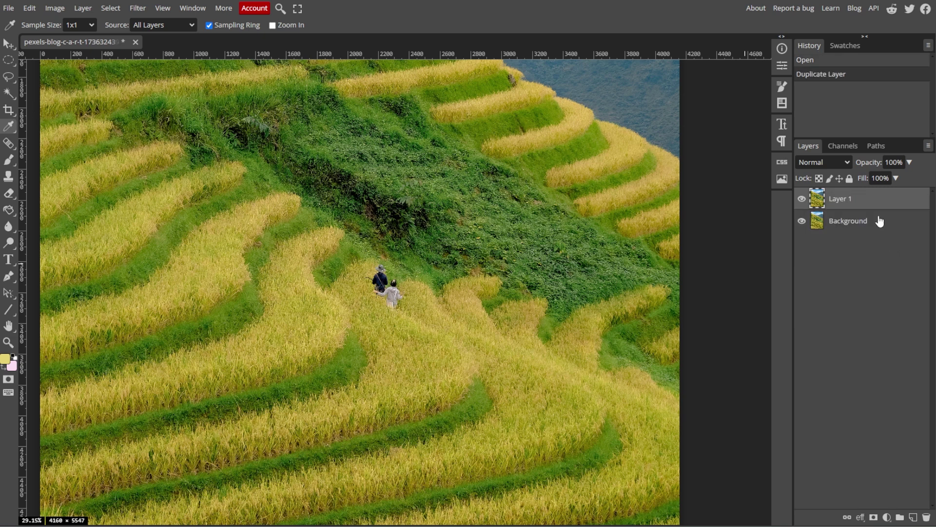
click(802, 221)
click(140, 8)
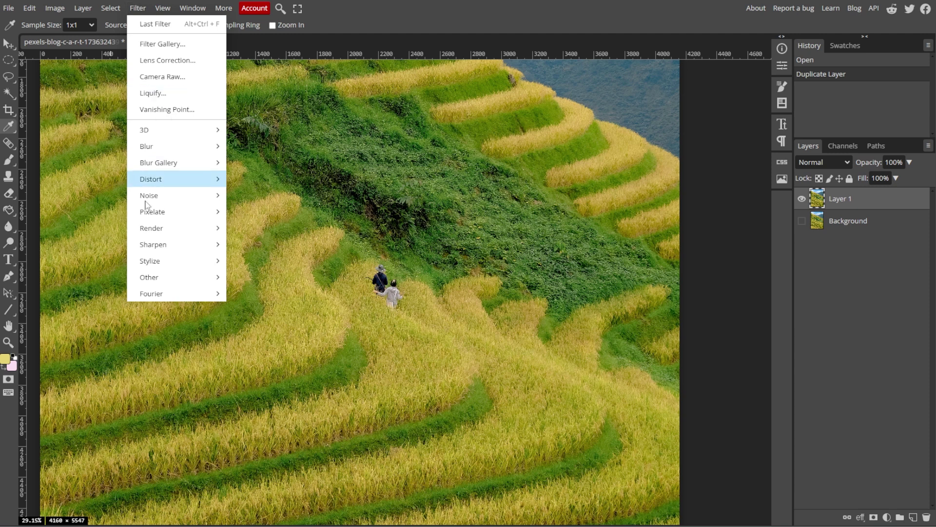
mouse_move(153, 244)
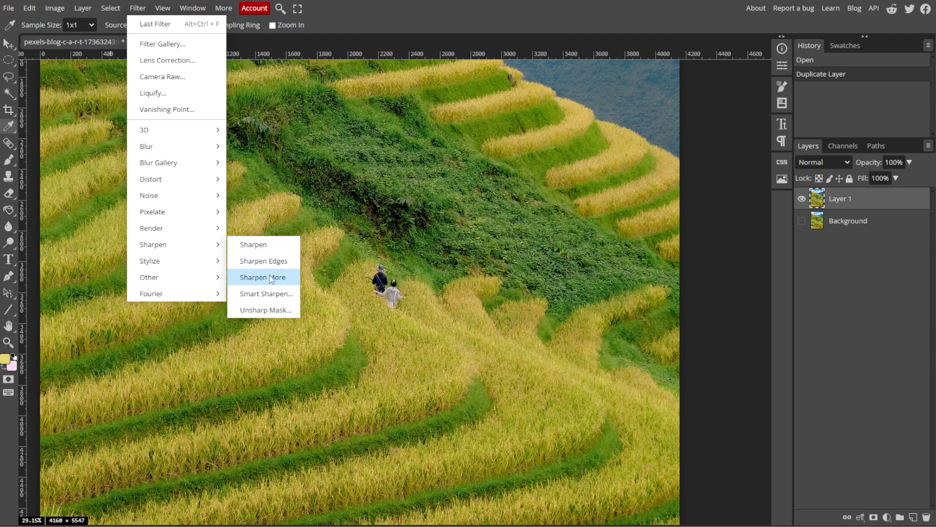
click(270, 312)
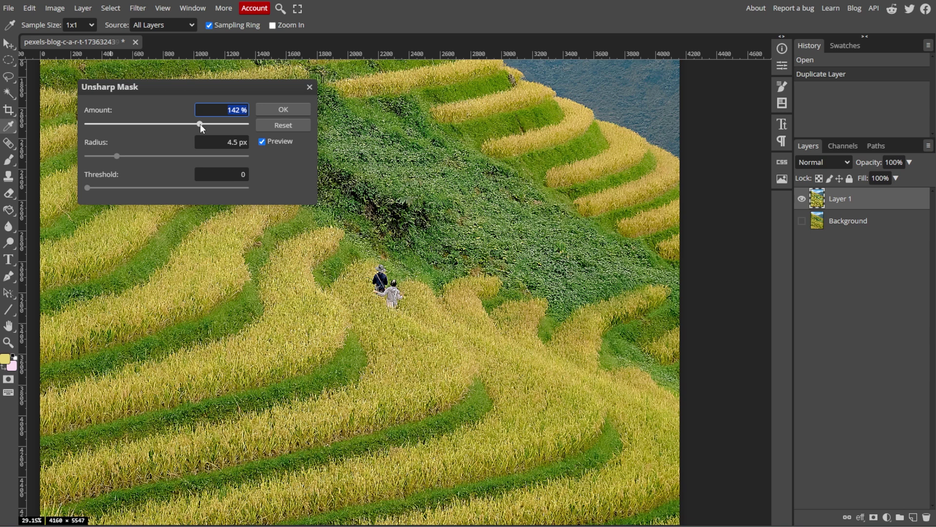
Set the Unsharp Mask amount to 109% and the radius to 10 px.
text(100)
drag(174, 124, 174, 123)
click(145, 156)
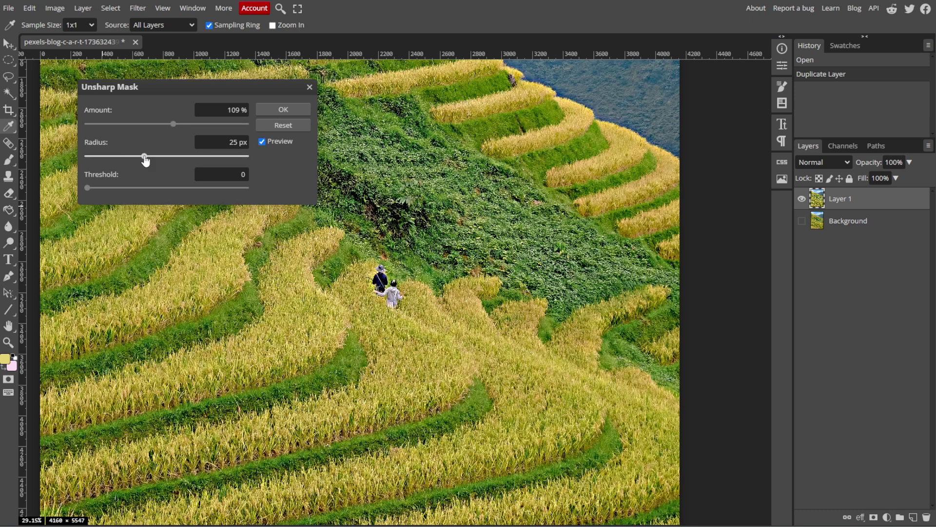
click(107, 156)
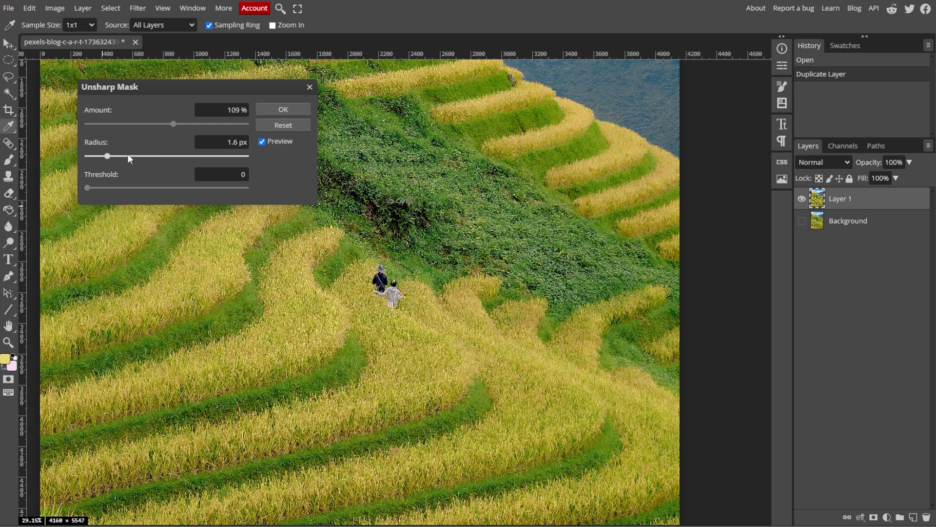
click(129, 156)
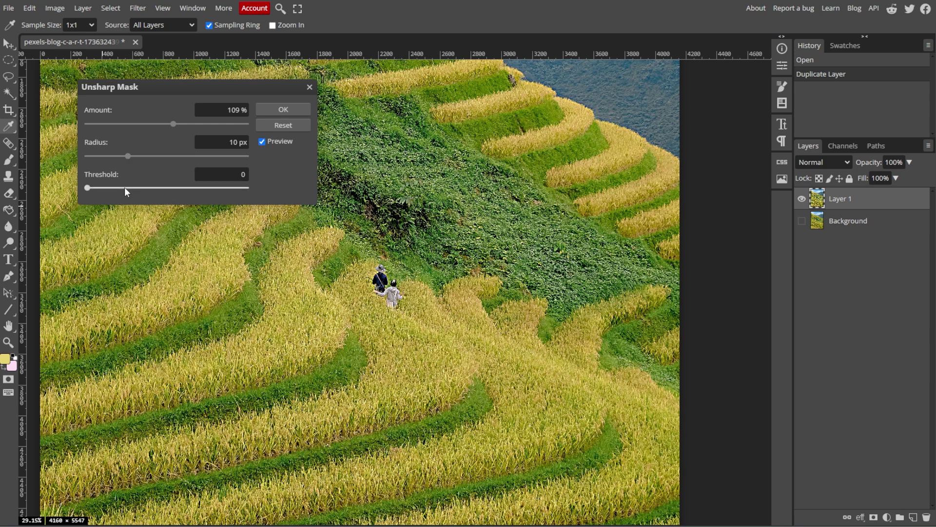
Compare previews, settle the threshold at 34, and apply the Unsharp Mask.
click(109, 188)
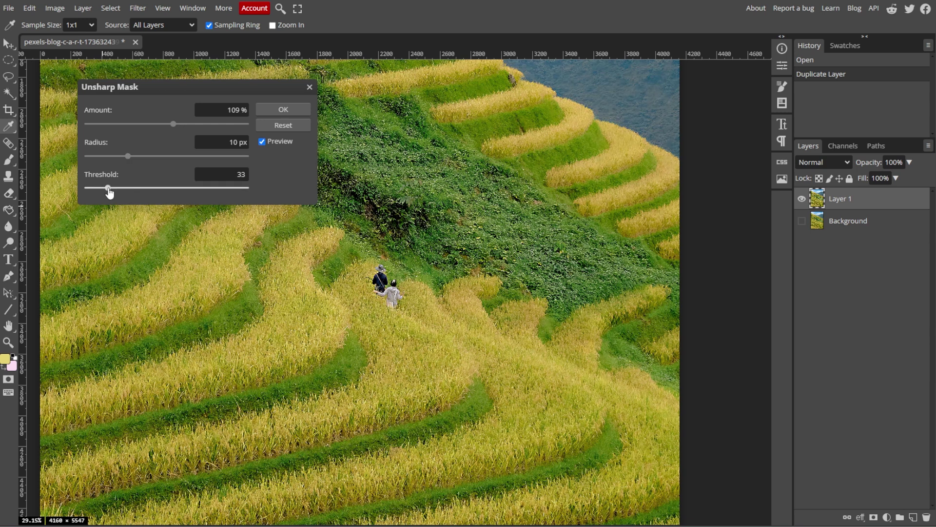
click(145, 188)
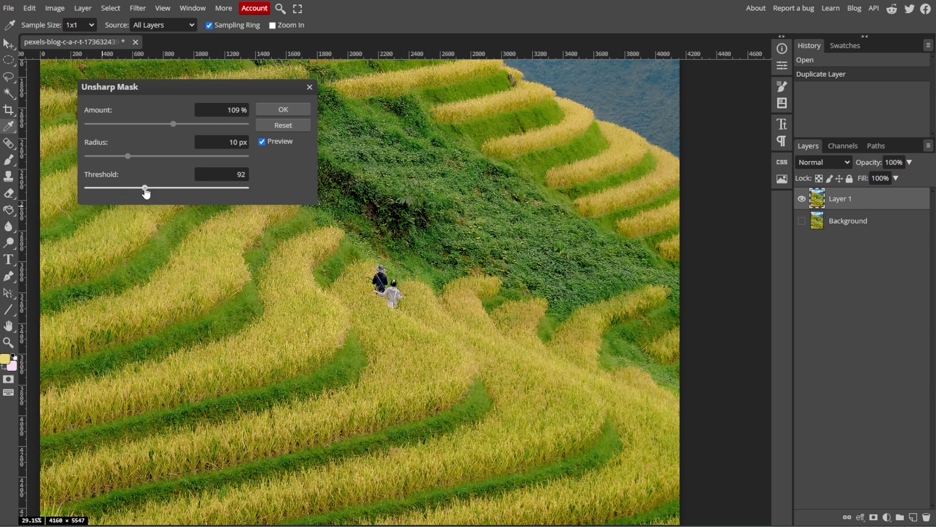
click(115, 188)
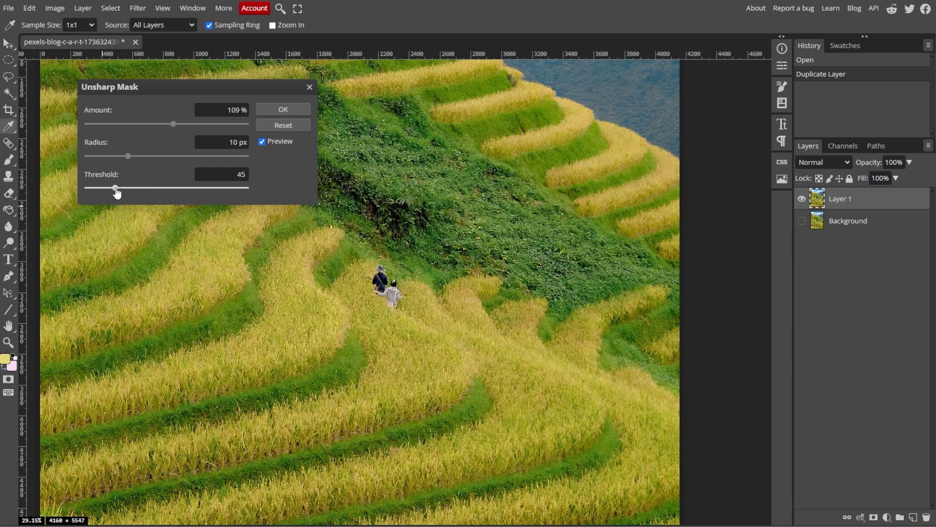
click(88, 188)
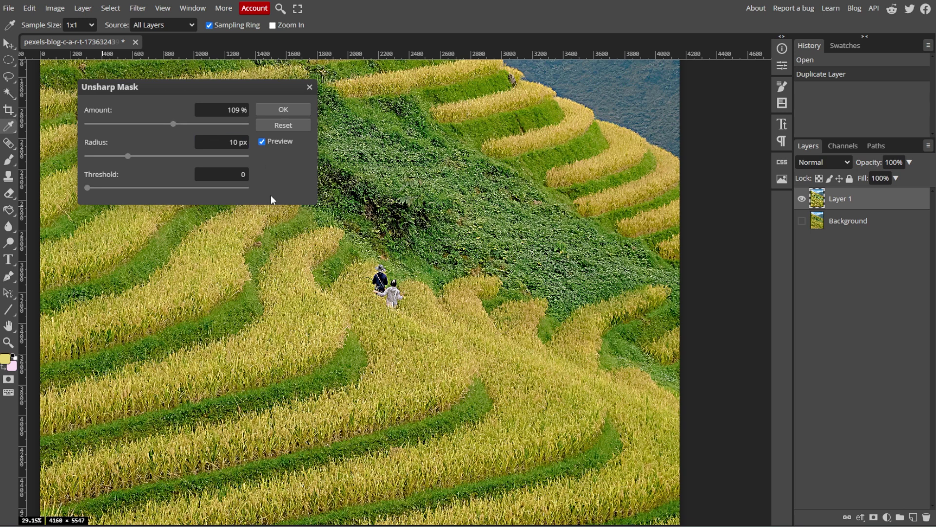
click(261, 141)
click(261, 141)
click(101, 188)
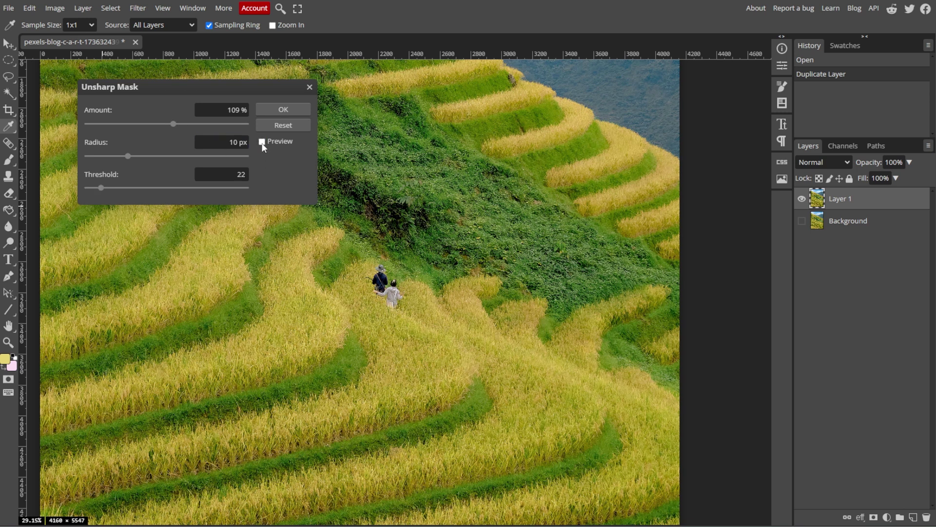
click(262, 142)
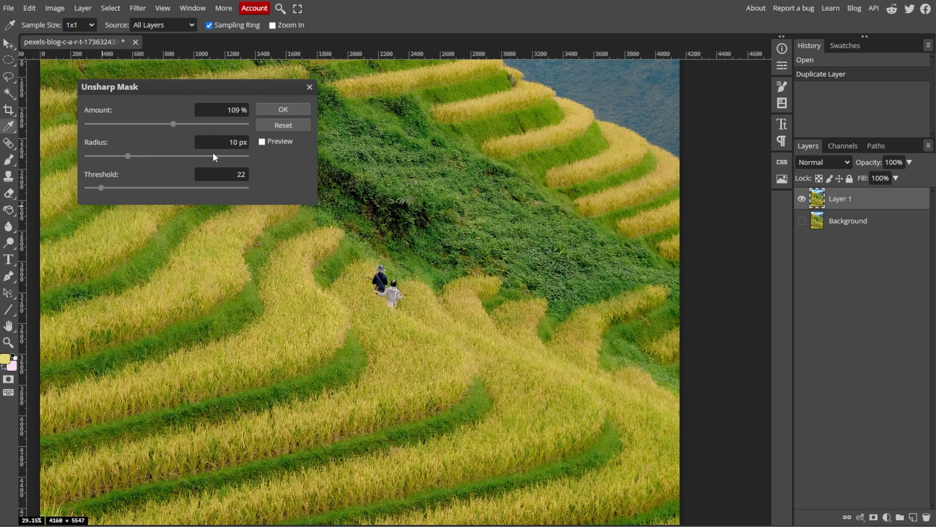
click(261, 142)
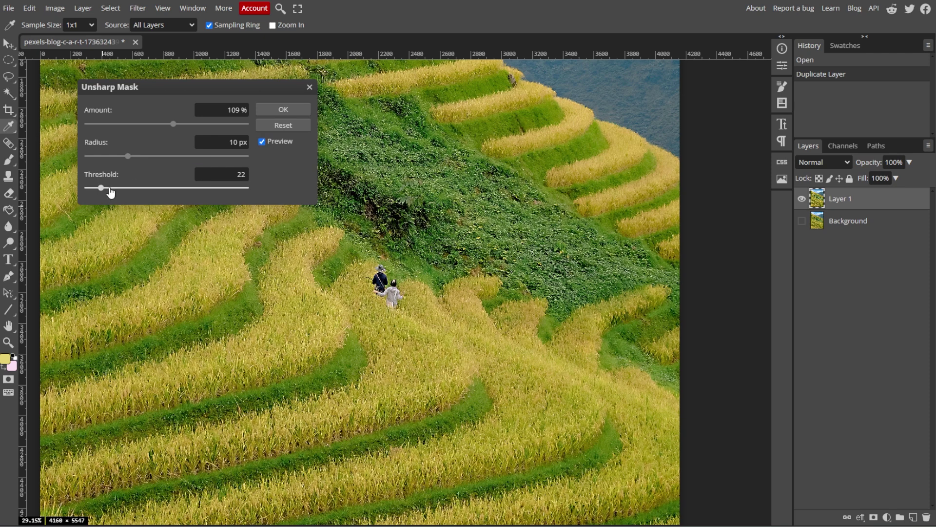
click(109, 187)
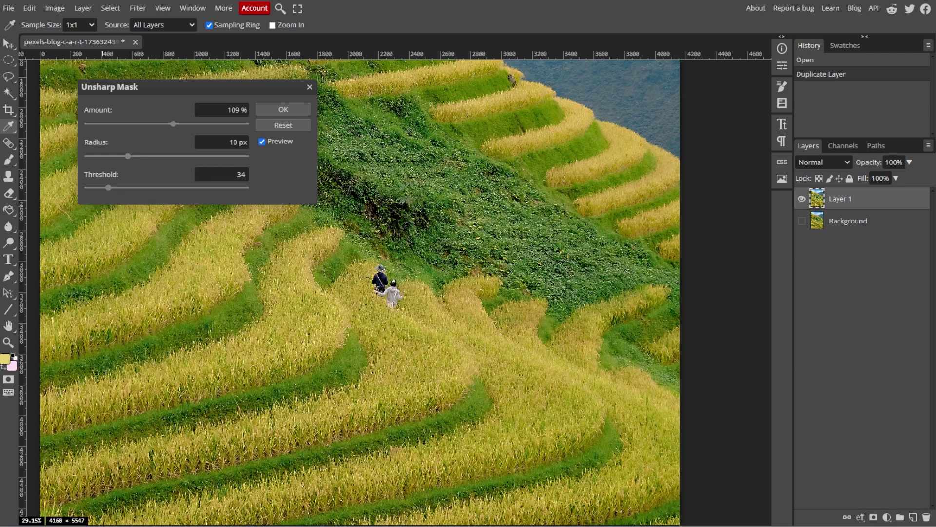
click(288, 110)
Toggle layer visibility to compare the sharpened Layer 1 against the original.
click(802, 221)
click(802, 198)
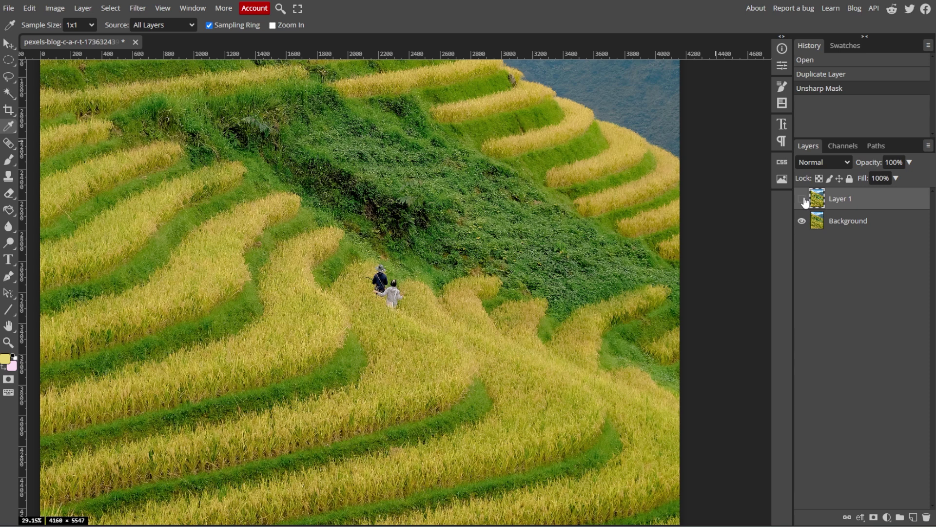
click(803, 199)
Hide the Background and give Layer 1 Brightness 26 and Contrast -22.
click(802, 221)
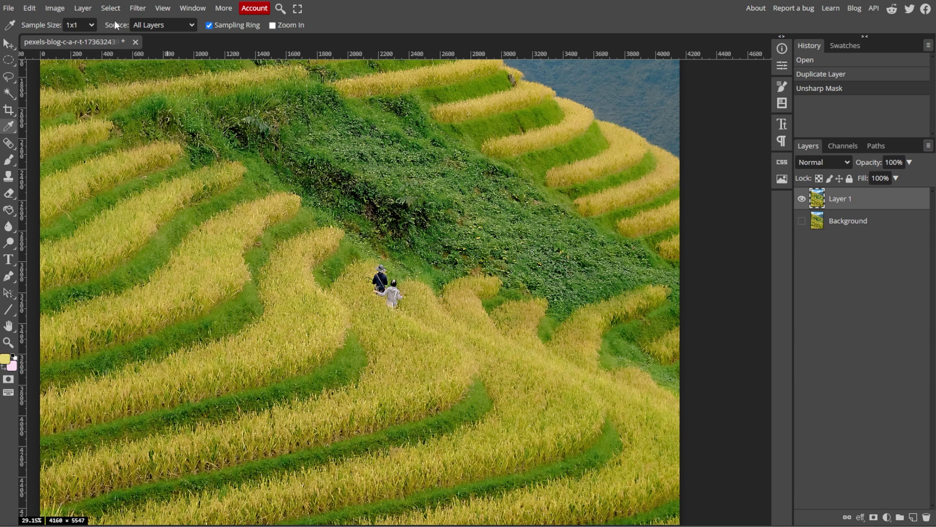
click(54, 8)
mouse_move(75, 44)
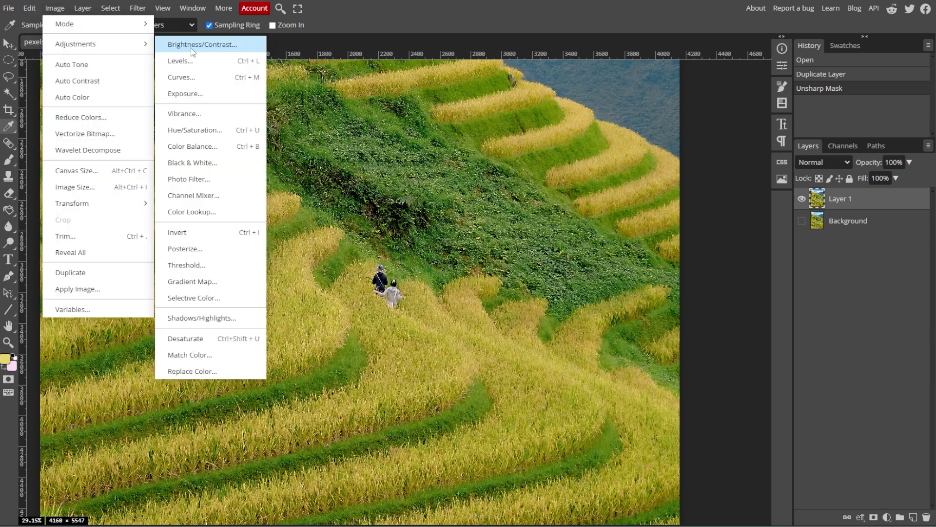
click(209, 44)
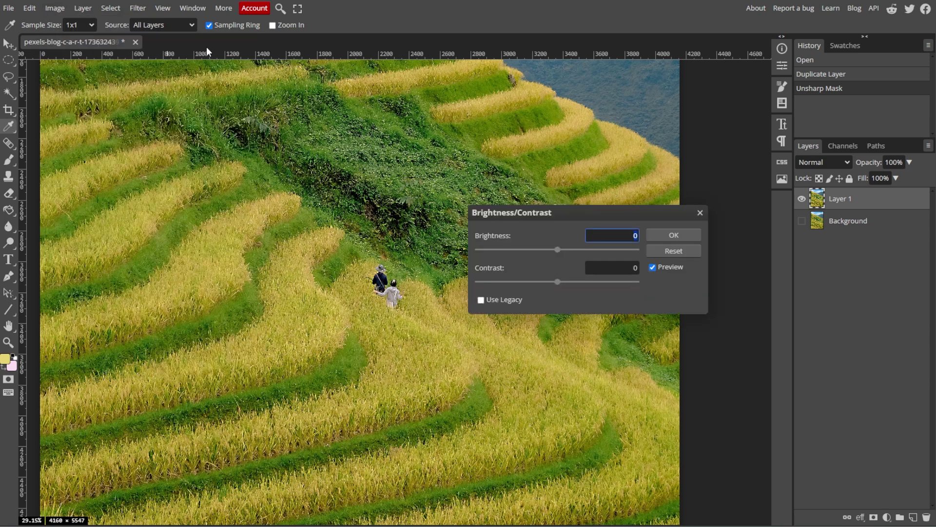
click(540, 282)
drag(557, 249, 572, 248)
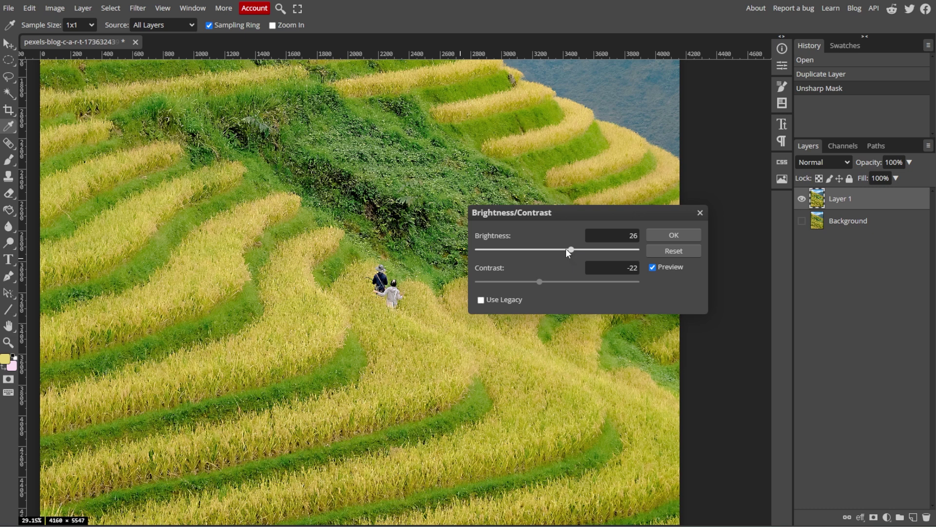
click(653, 268)
click(653, 268)
click(658, 231)
click(801, 198)
Copy the Background into a new layer named Highpass.
click(844, 224)
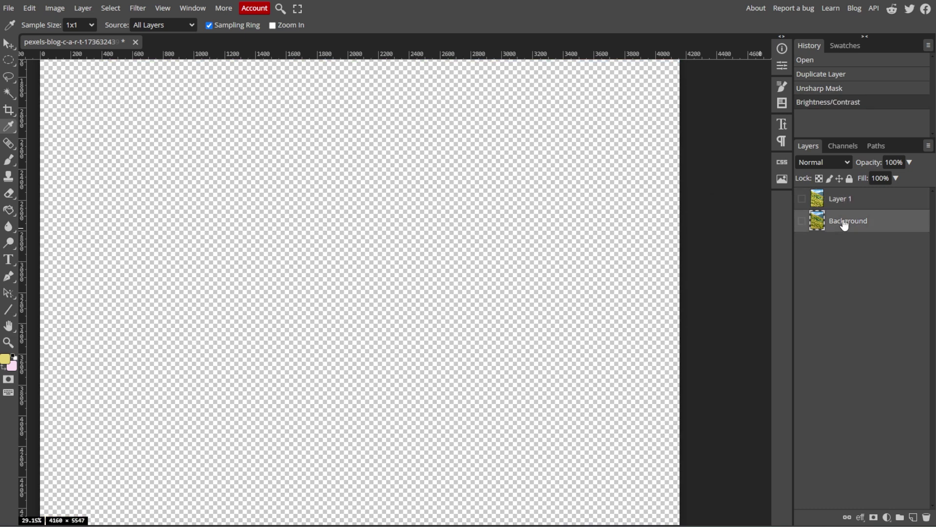
key(ctrl+j)
double_click(844, 221)
text(Highpass)
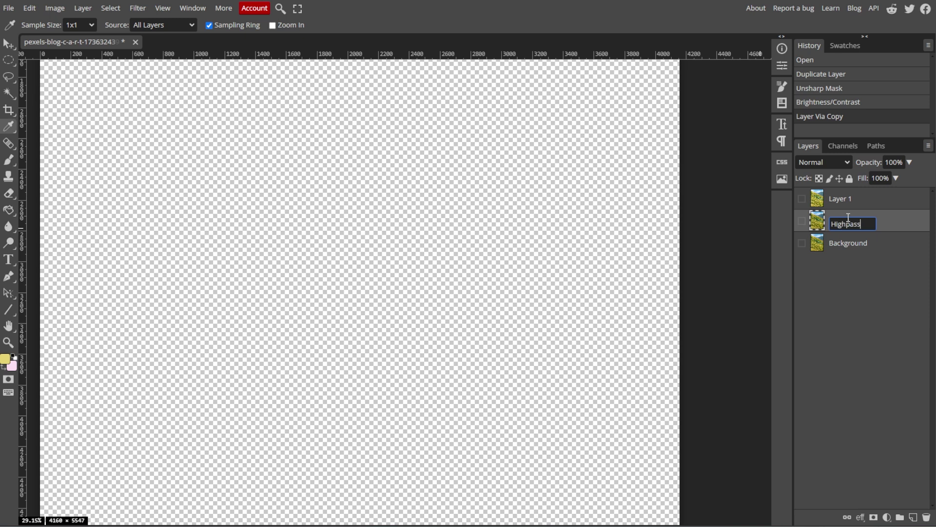
key(Return)
Rename Layer 1 to 'Unsharp Mask', then show and select the Highpass layer.
double_click(848, 198)
text(Unsharp Mask)
key(Return)
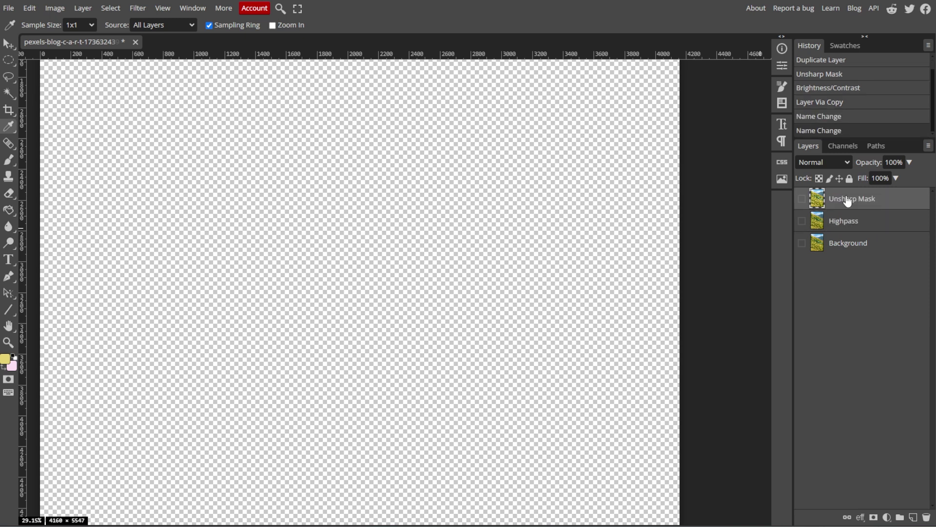
click(802, 220)
click(854, 223)
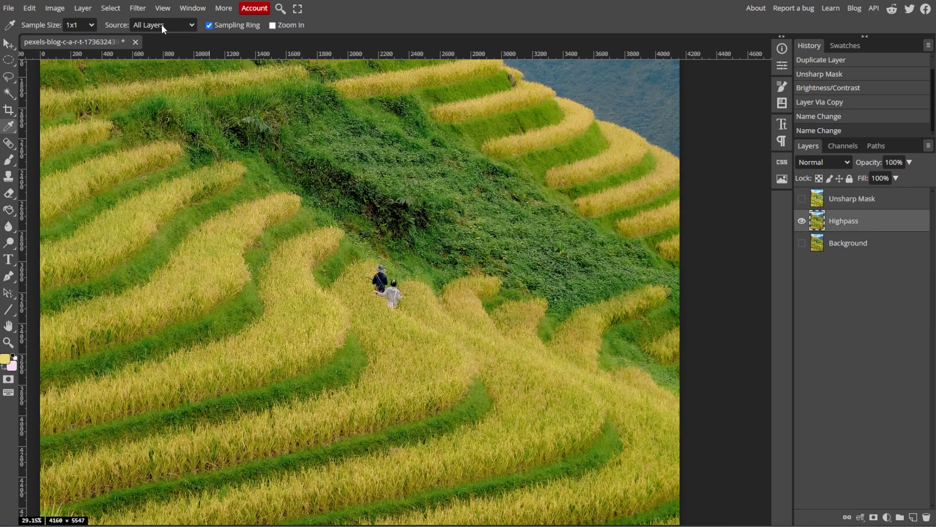
click(141, 10)
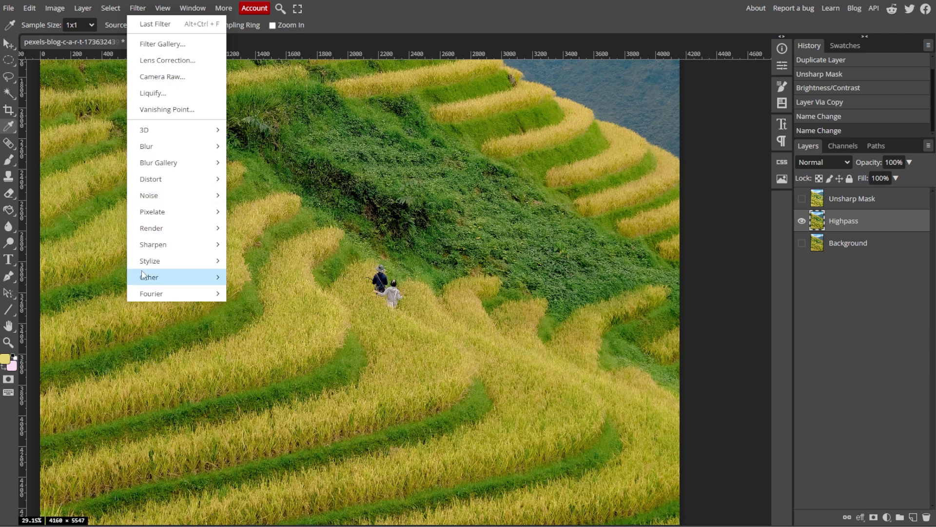
mouse_move(149, 277)
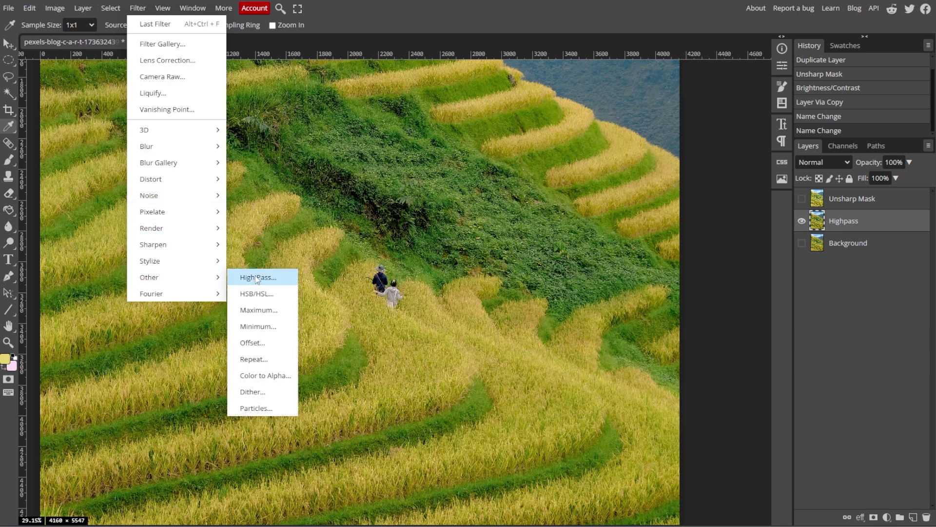
Apply a 3 px High Pass to the Highpass layer and try Overlay blending.
click(255, 279)
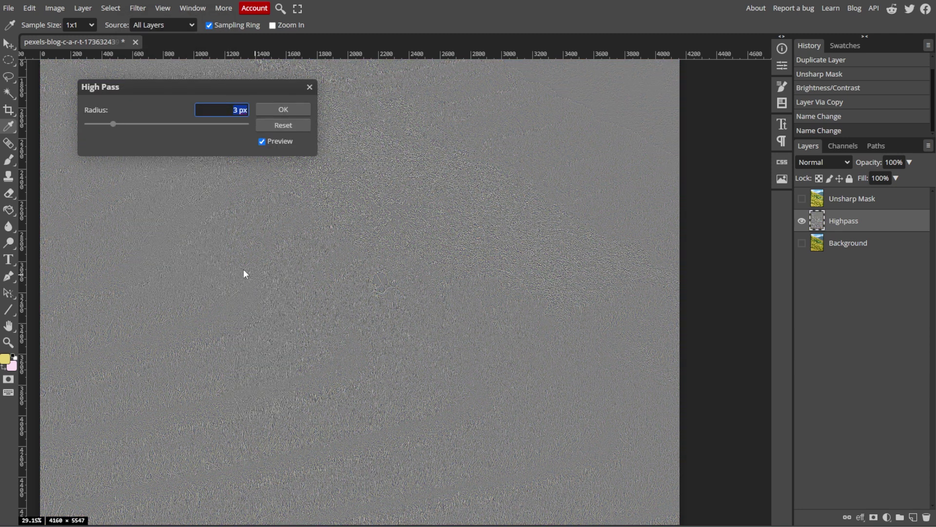
click(291, 110)
click(847, 162)
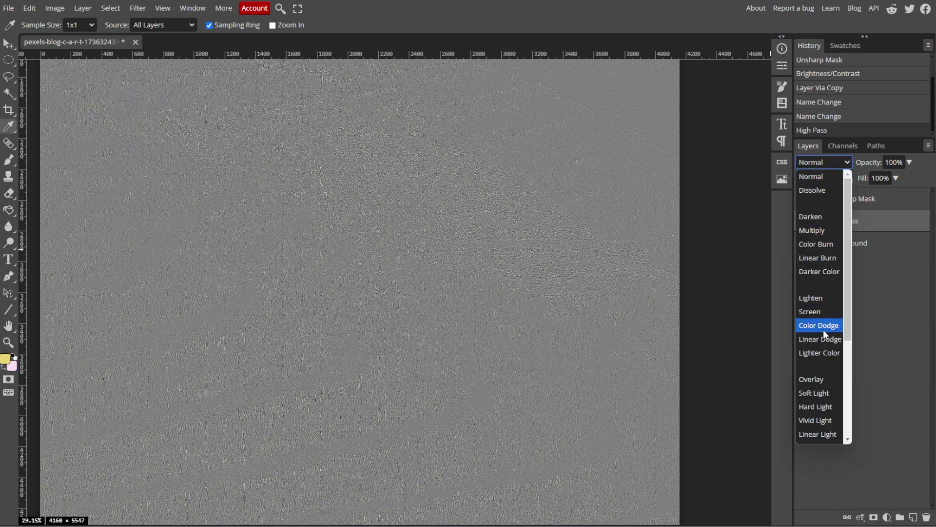
click(817, 380)
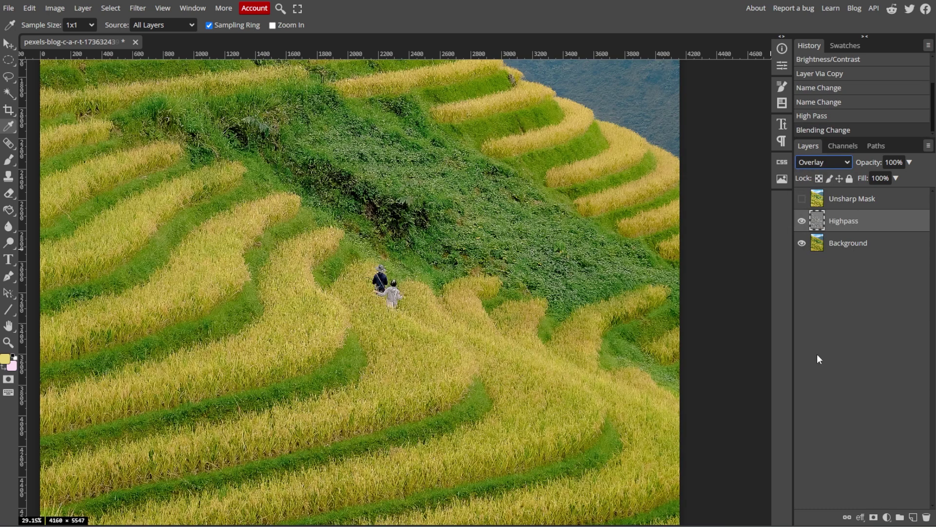
click(802, 221)
Switch the Highpass blend mode to Soft Light and compare layer visibility.
click(829, 162)
click(808, 396)
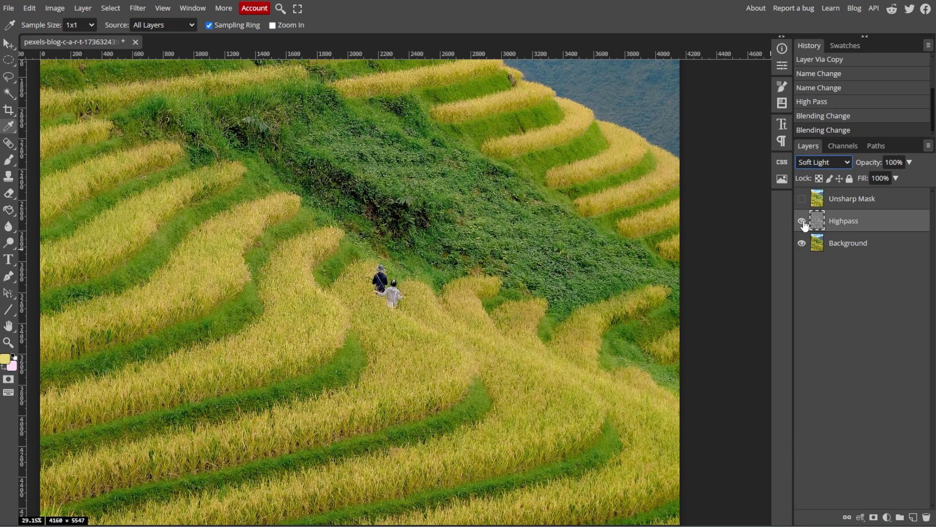
click(802, 221)
click(801, 199)
click(802, 205)
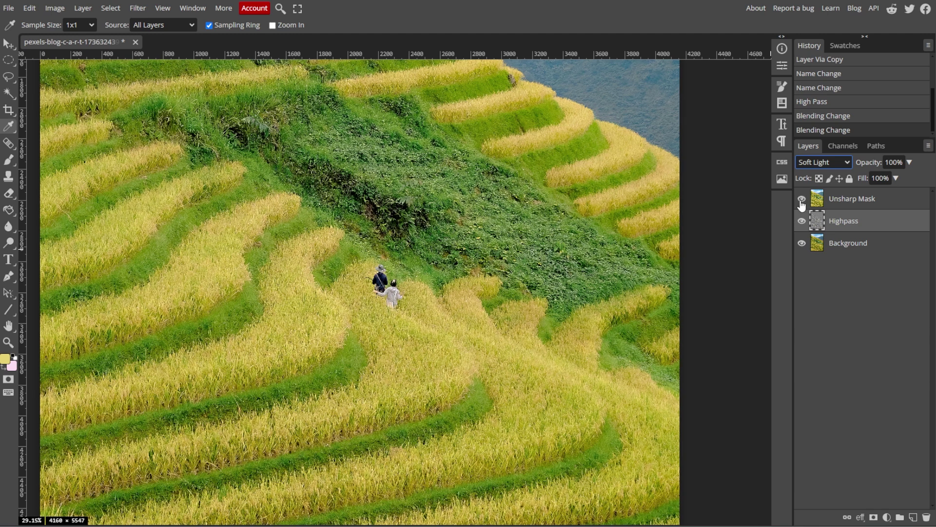
Hide the Unsharp Mask layer and preview a full-size 4160×5547 PNG export.
click(802, 205)
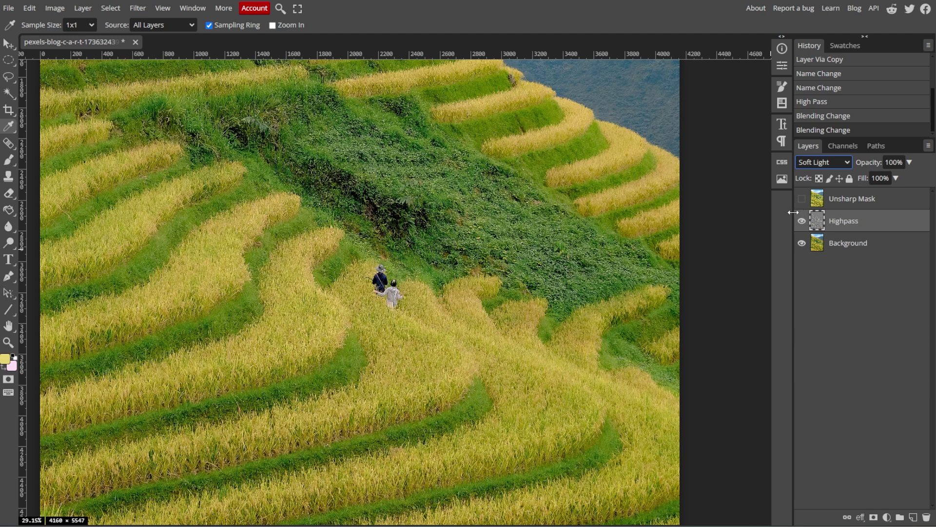
click(8, 9)
mouse_move(33, 162)
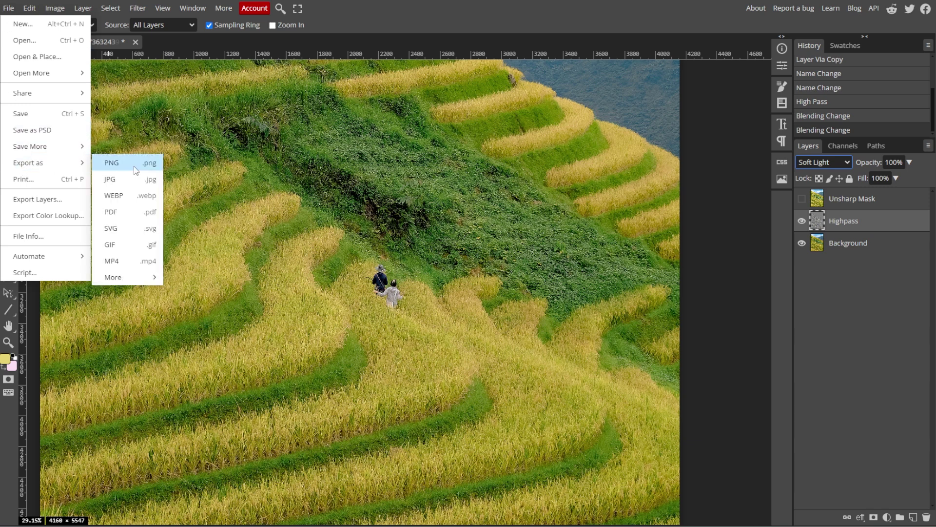
click(135, 170)
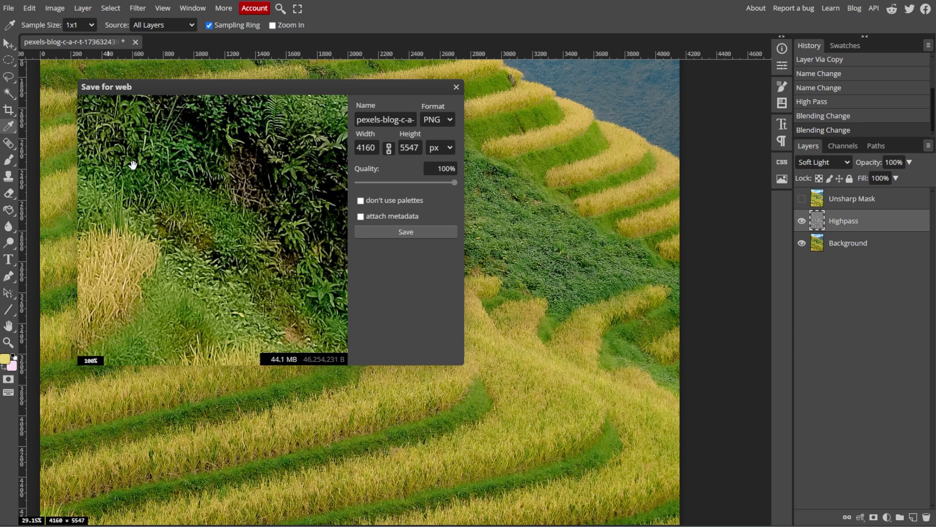
scroll(184, 203, down, 1)
scroll(199, 201, down, 1)
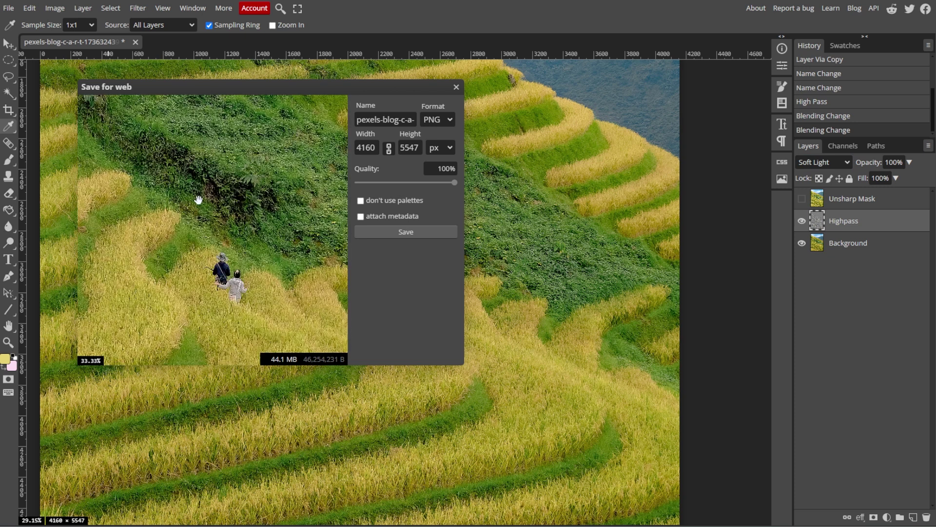
scroll(201, 206, down, 1)
drag(200, 207, 206, 220)
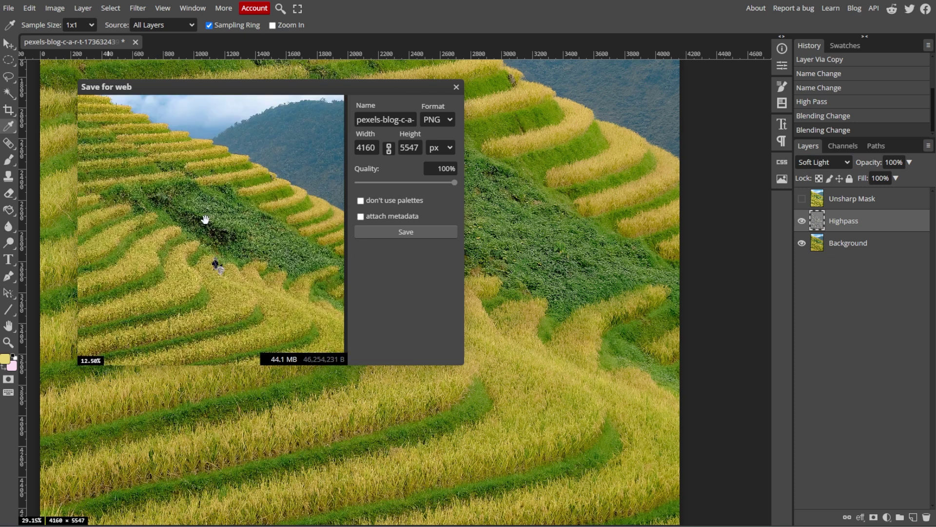